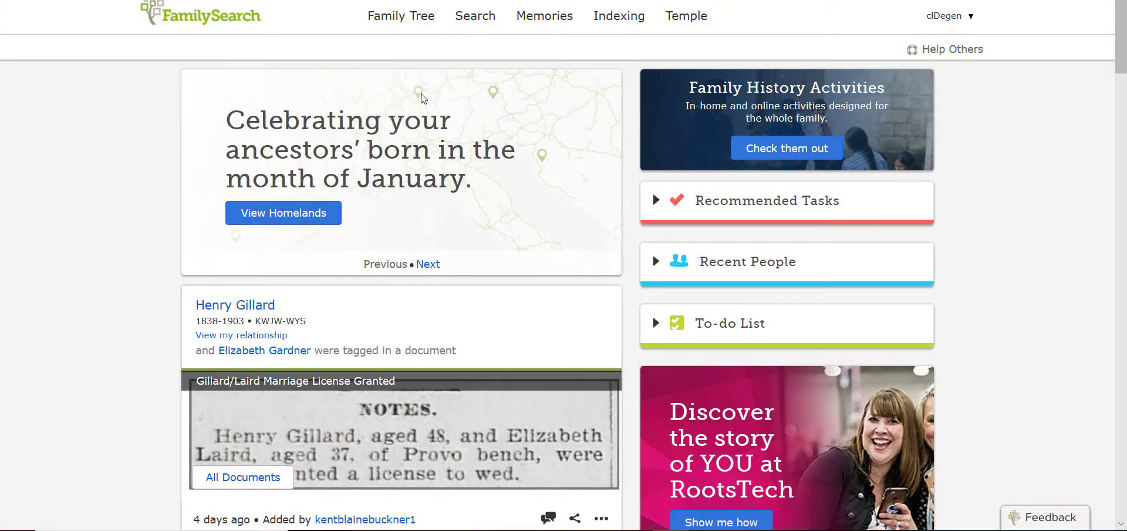
Open the family tree and go from the starting person's card to her detail page.
mouse_move(387, 20)
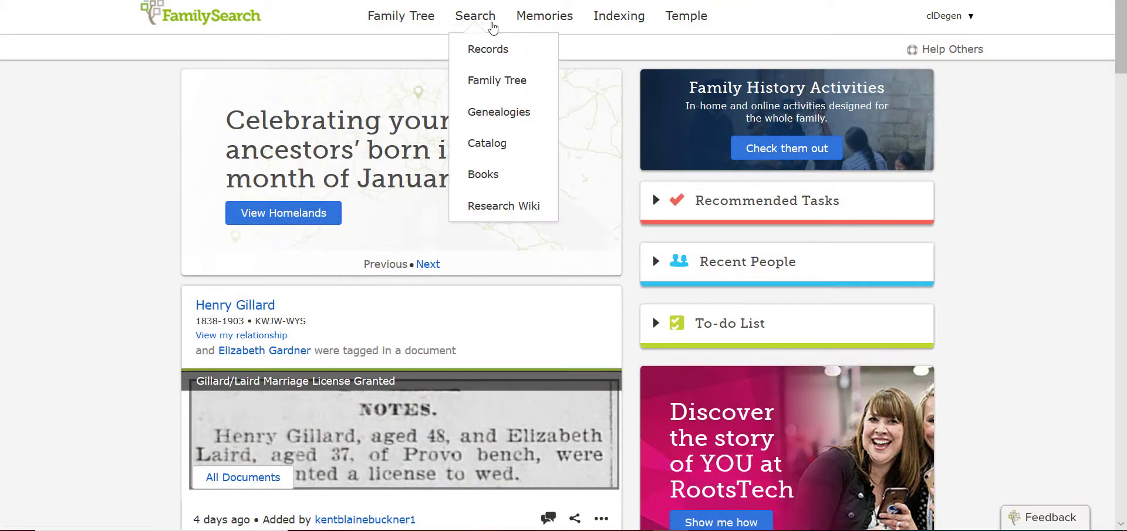
mouse_move(707, 25)
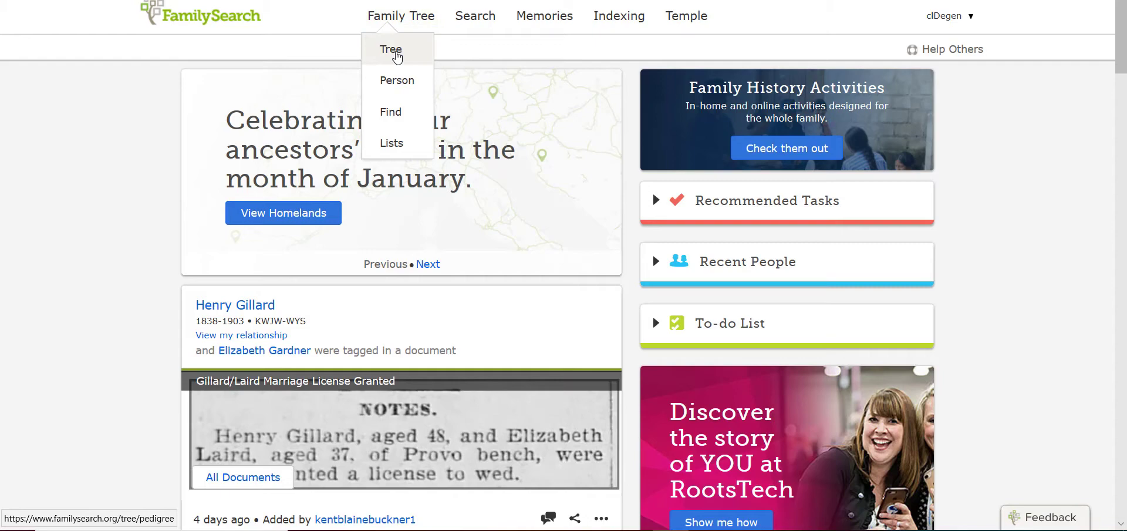
left_click(396, 57)
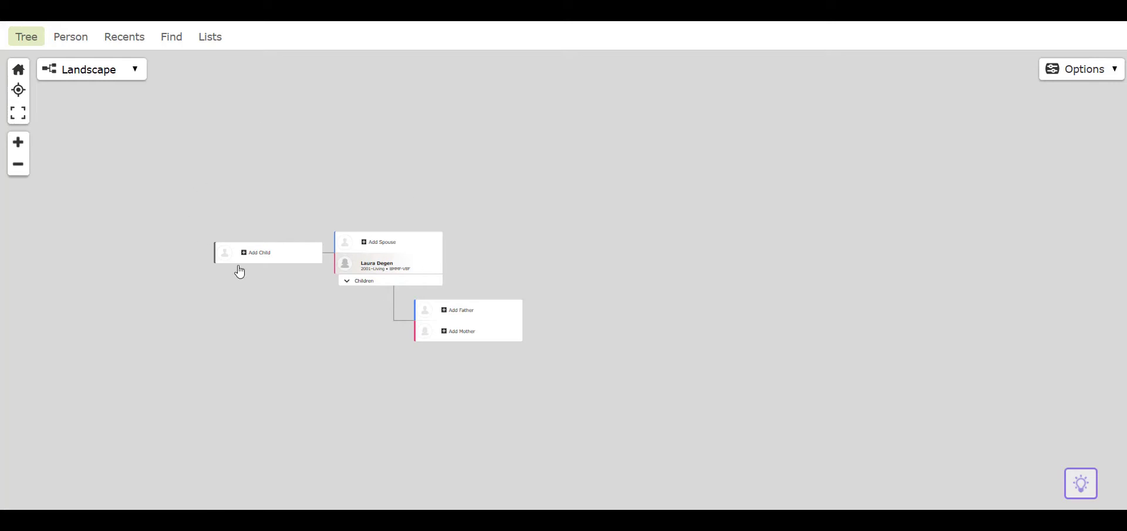
left_click(18, 144)
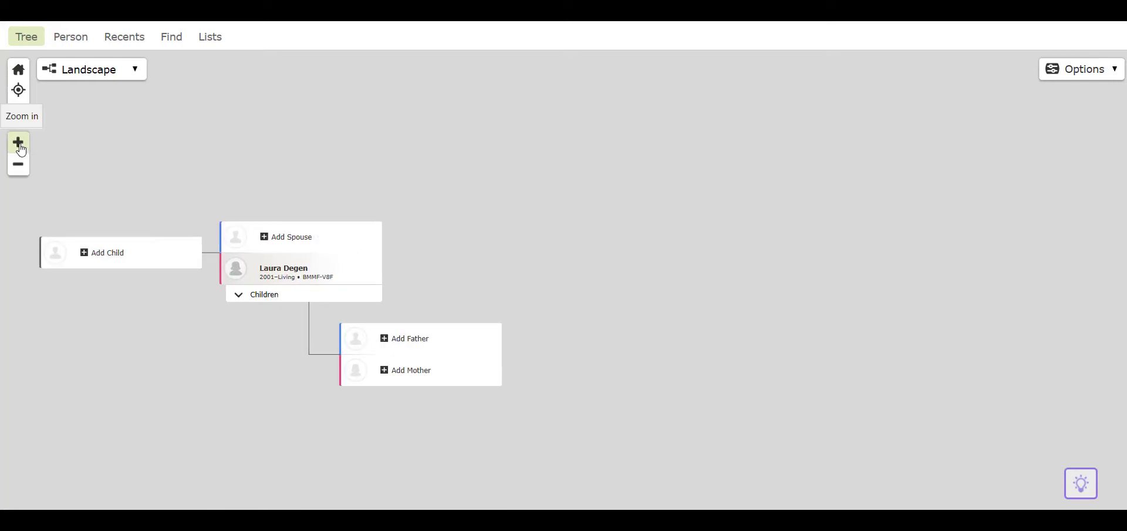
left_click(18, 144)
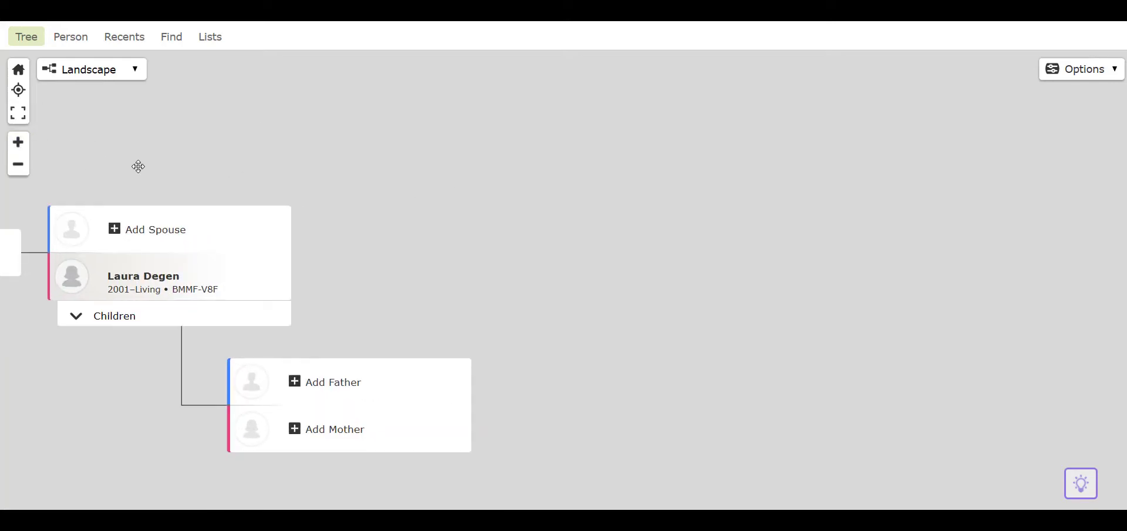
left_click_drag(138, 167, 375, 137)
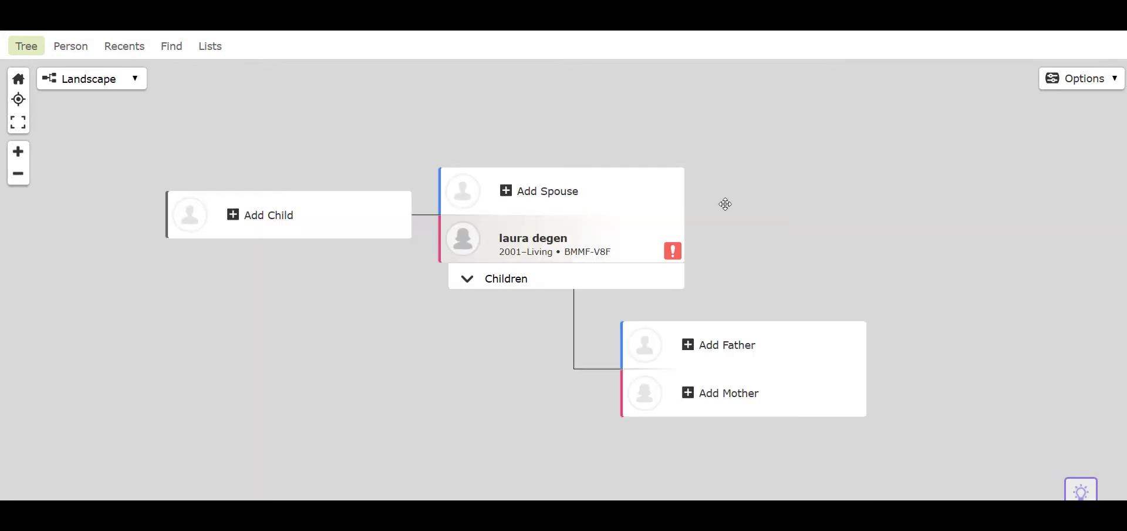
left_click(519, 239)
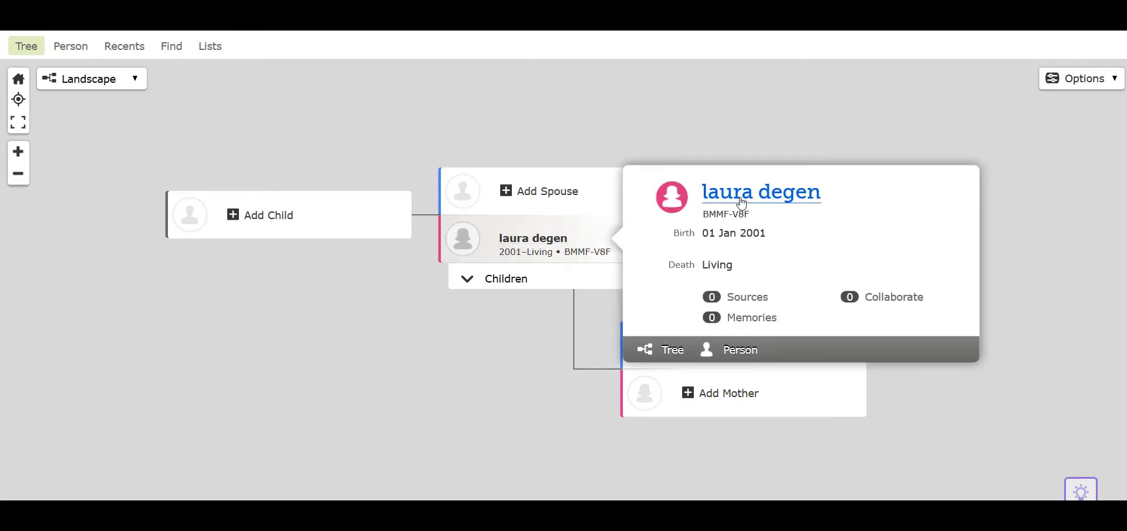
left_click(733, 352)
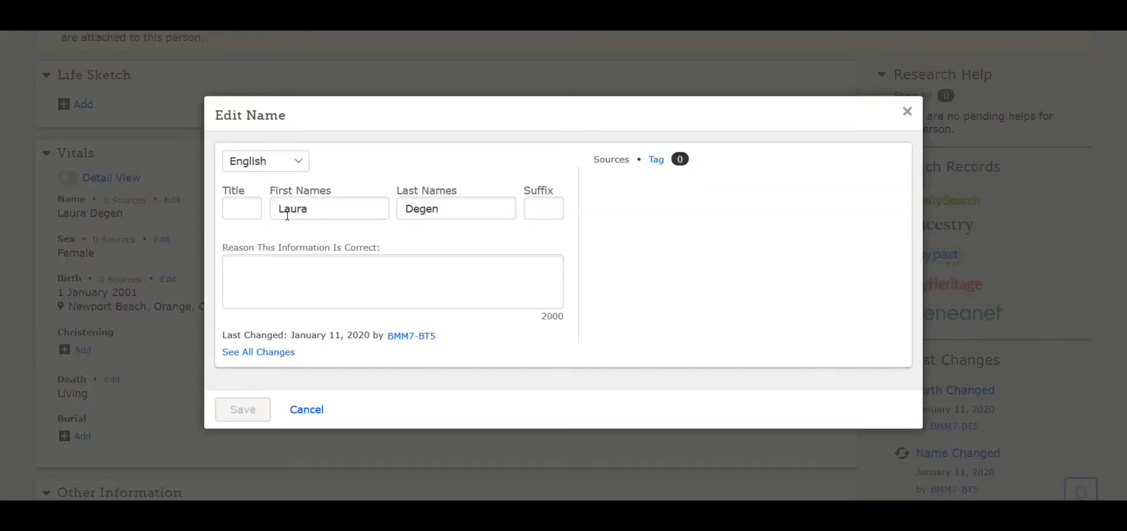
Add the middle name to the person's first names and save the name change.
left_click(242, 208)
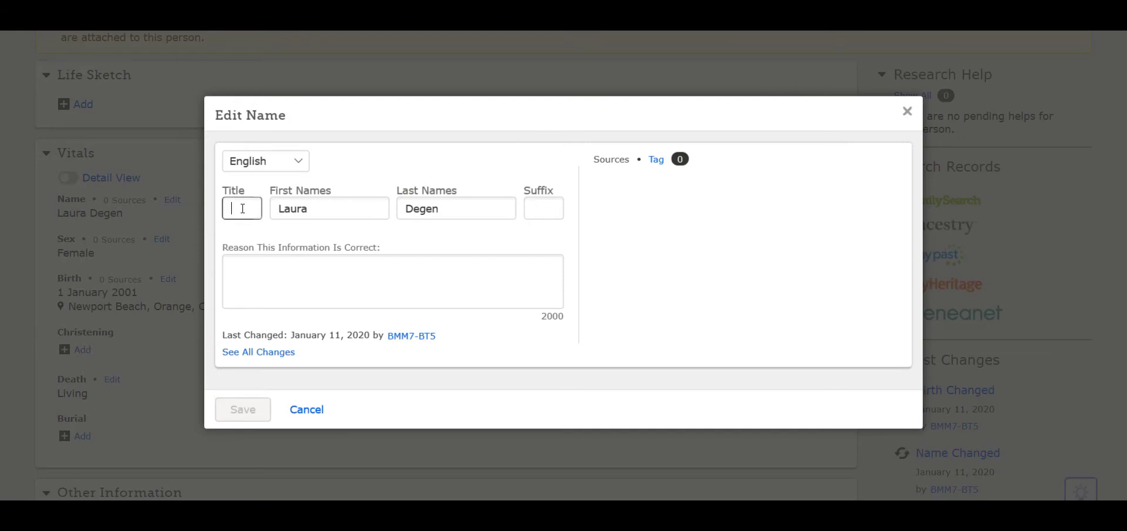
left_click(325, 212)
type("Belle")
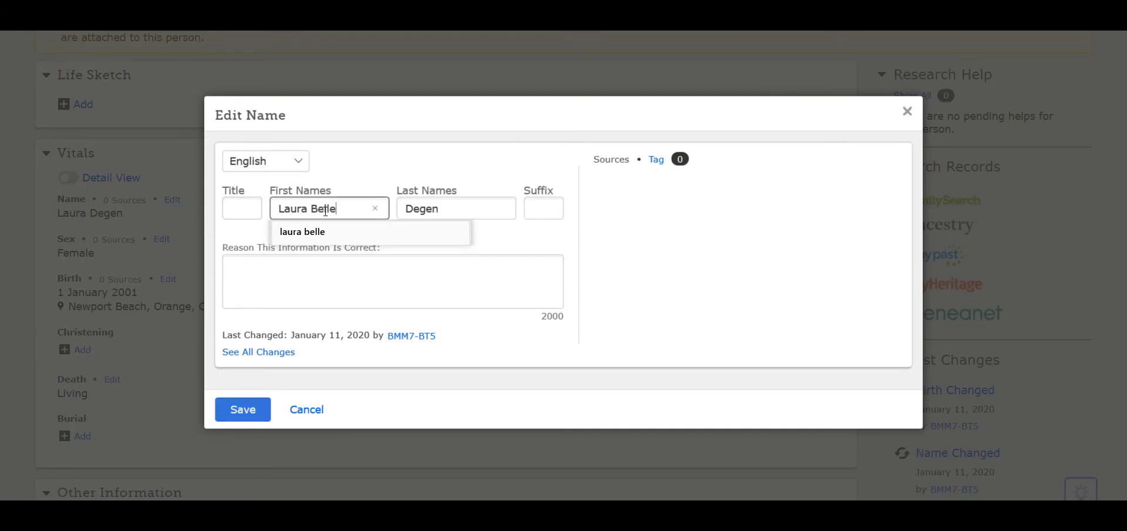
key("Tab")
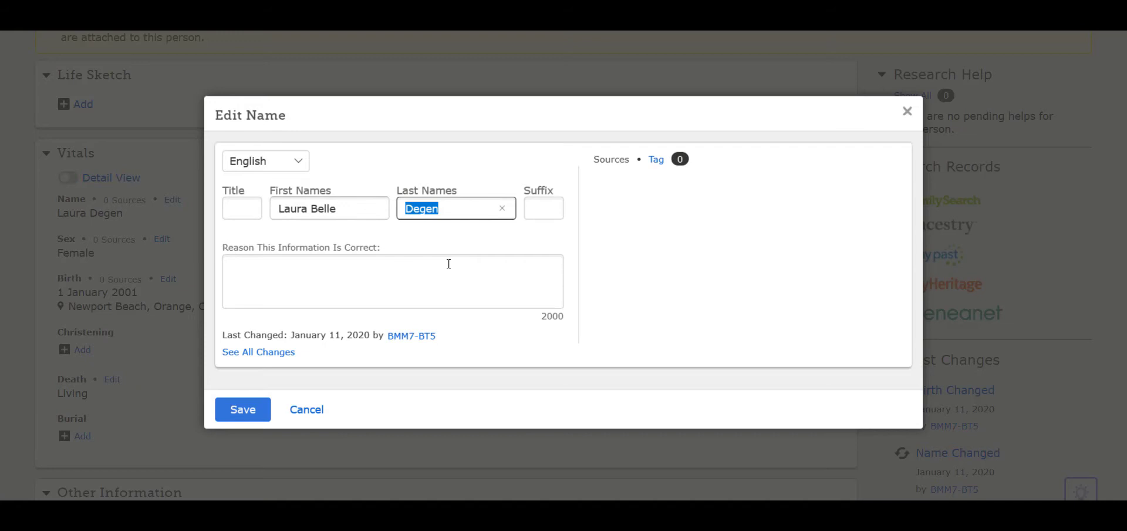
left_click(235, 411)
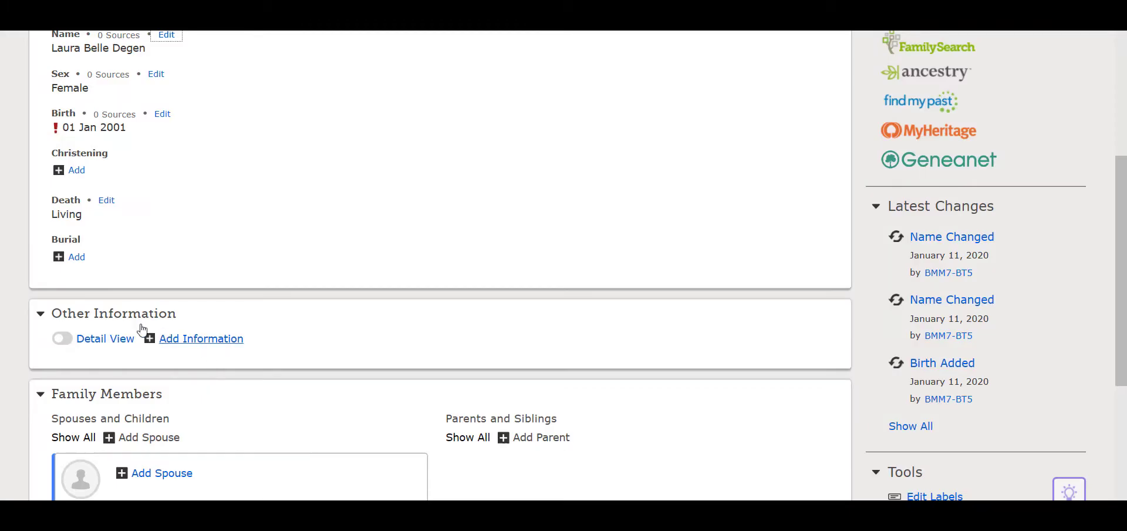
Look through the options for adding other information and the editor for the person's sex, leaving both unchanged.
left_click(201, 340)
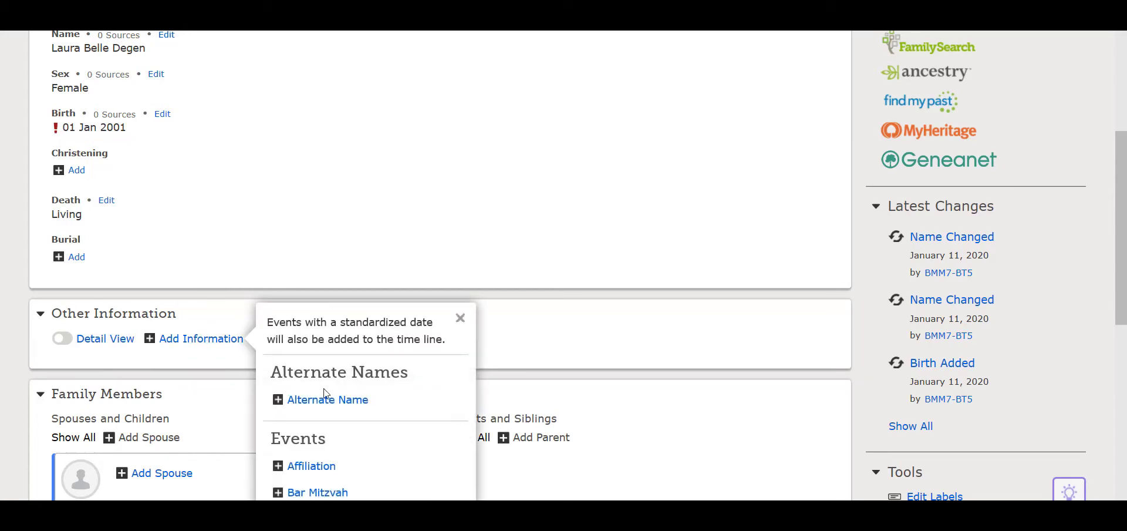
left_click_drag(1119, 207, 1118, 145)
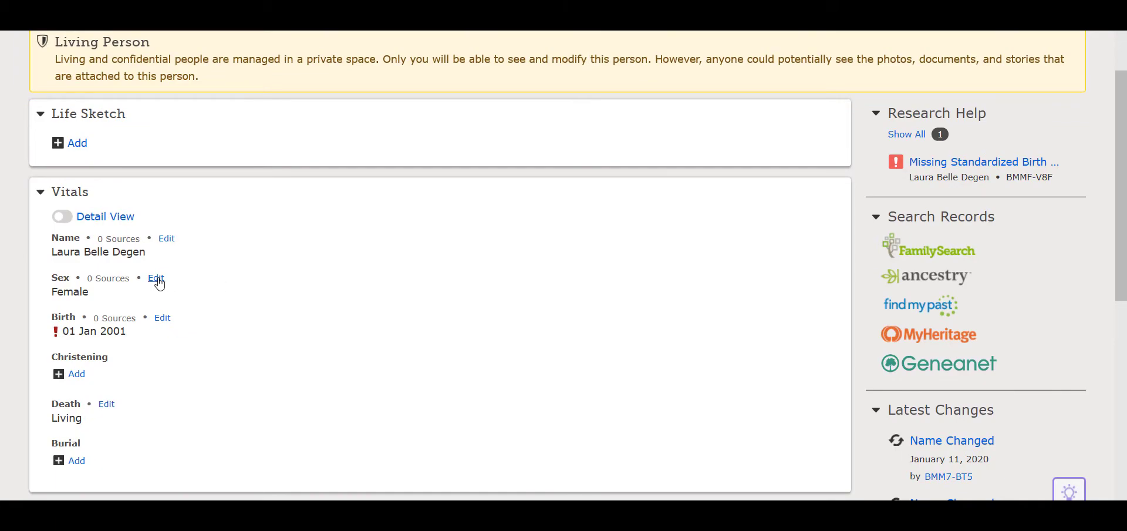
left_click(156, 279)
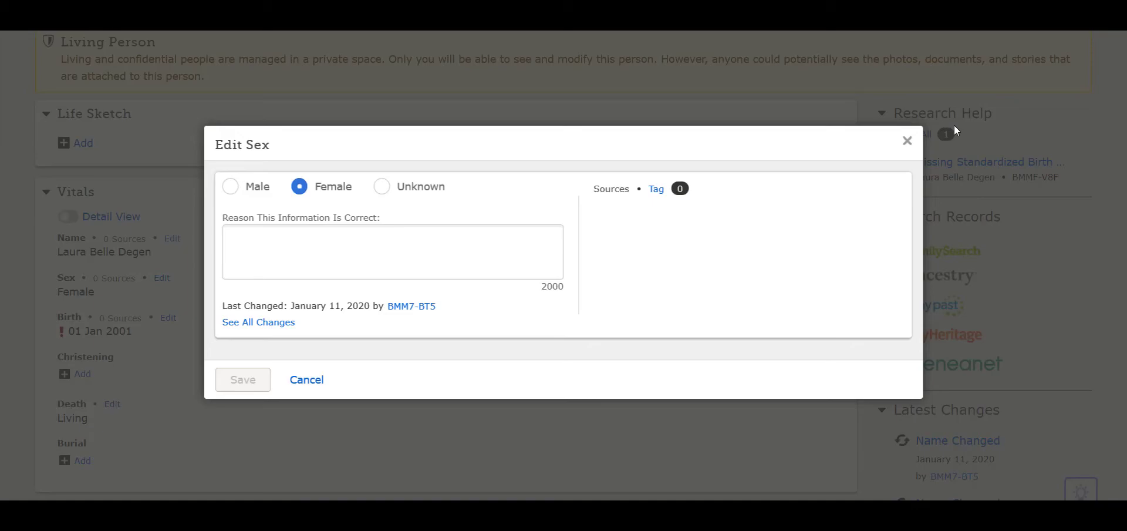
left_click(906, 143)
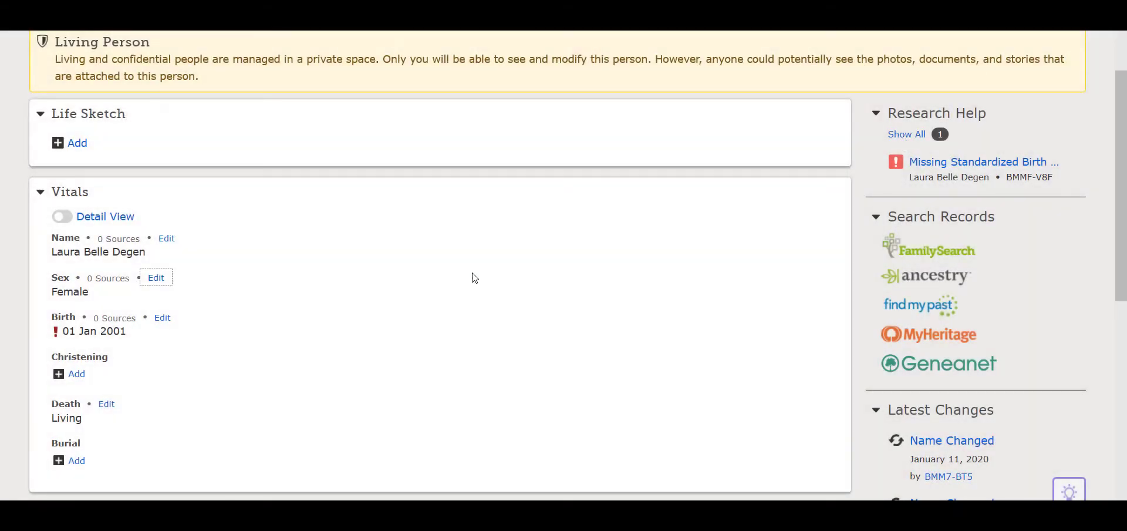
Re-enter the date of birth with the month spelled out and select the matching standardized date.
left_click(162, 318)
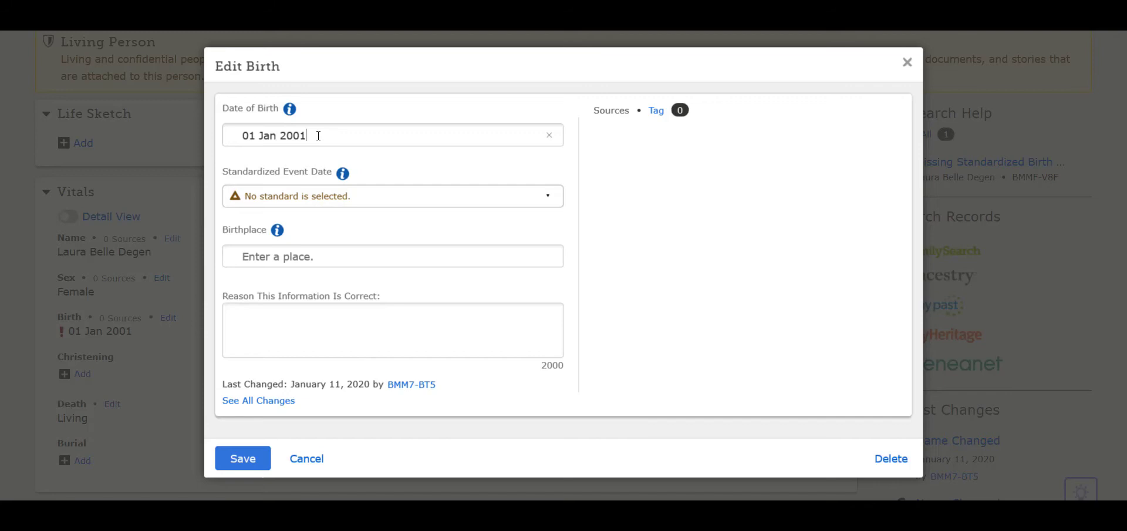
key("BackSpace")
key("BackSpace")
key("BackSpace")
key("BackSpace")
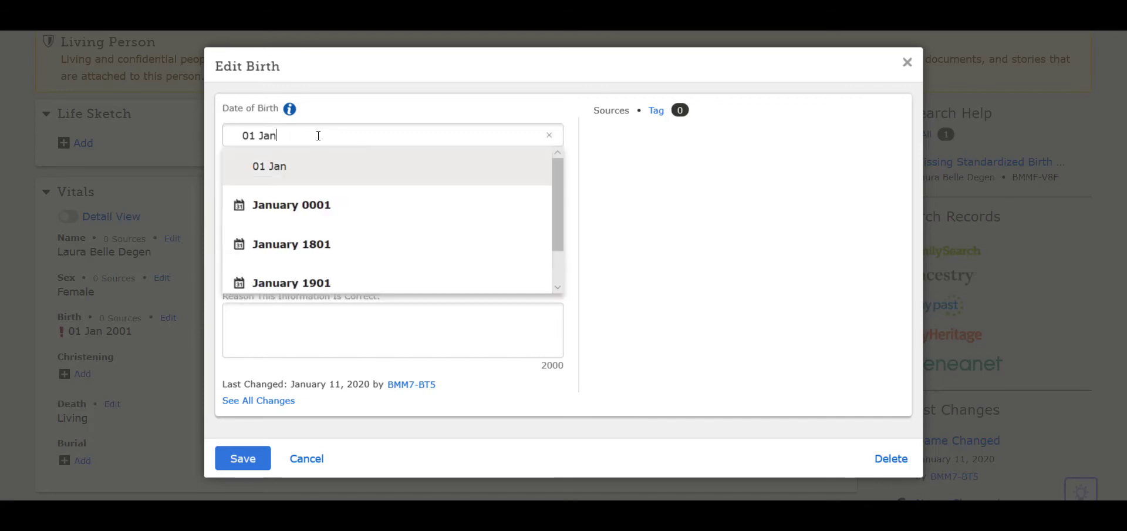
type("uary")
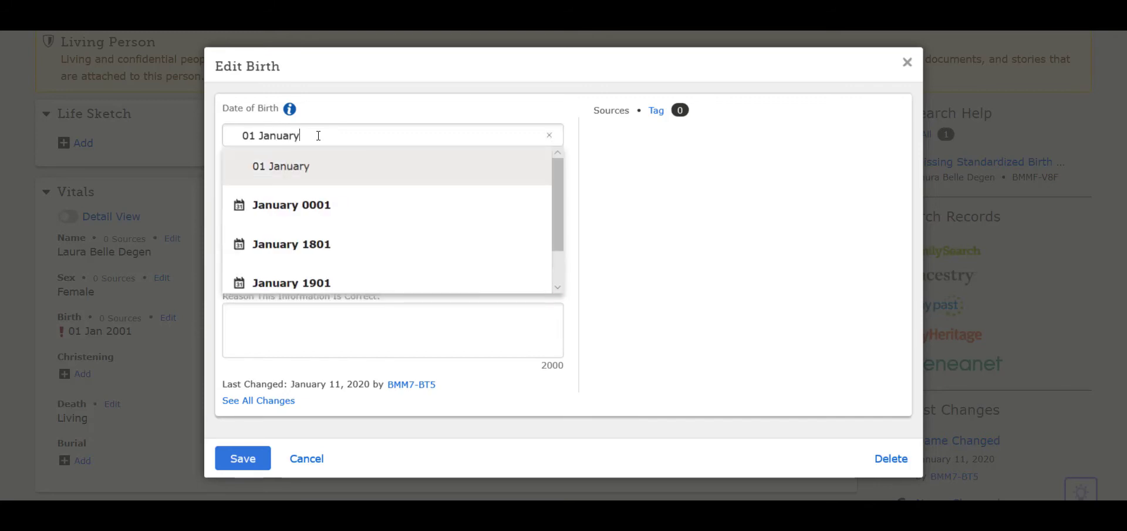
type(" 2001")
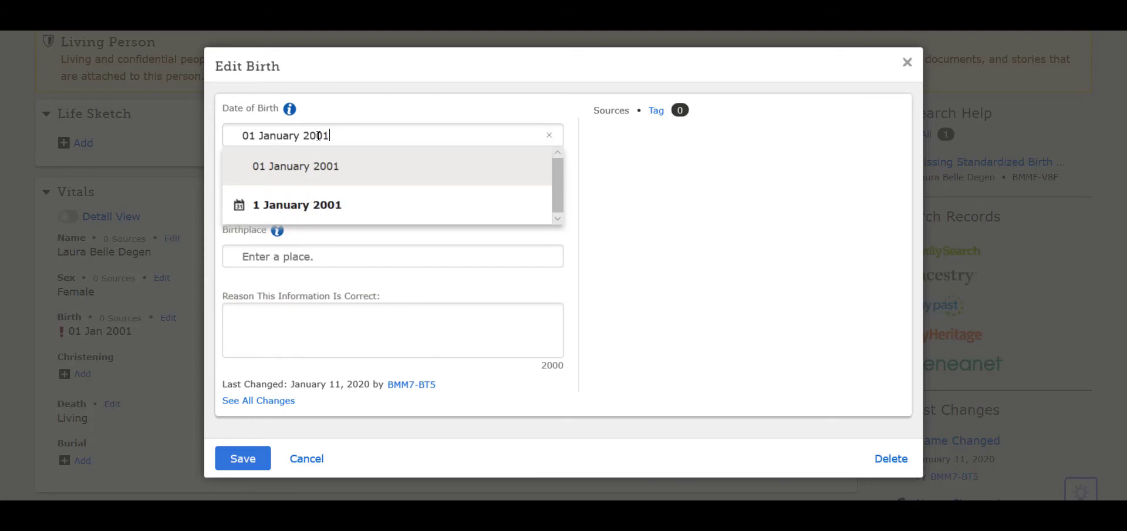
left_click(300, 211)
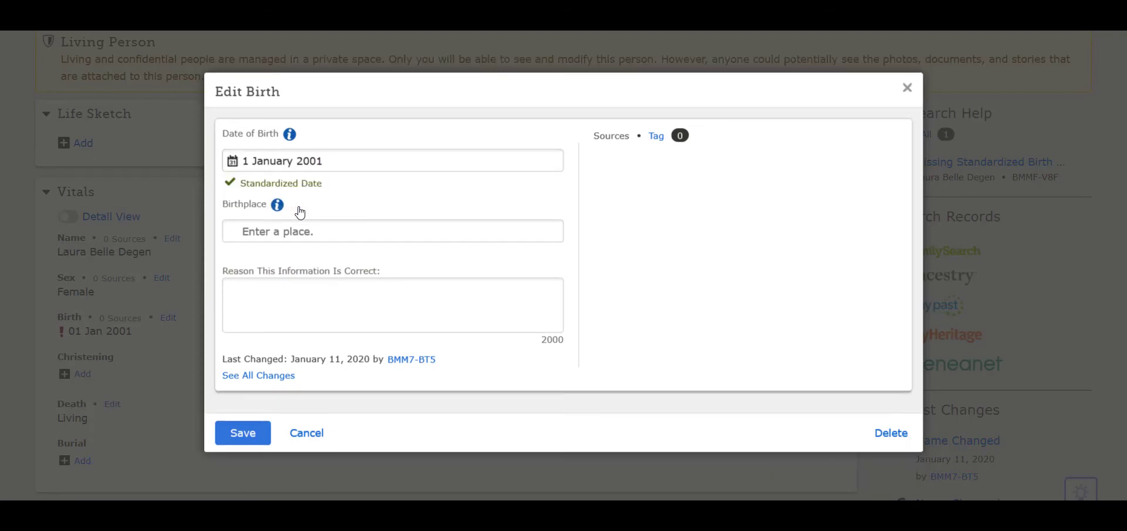
Set the birthplace to the standardized Newport Beach, Orange, California, United States, enter "birth certificate" as the reason, and save.
left_click(301, 230)
type("newport")
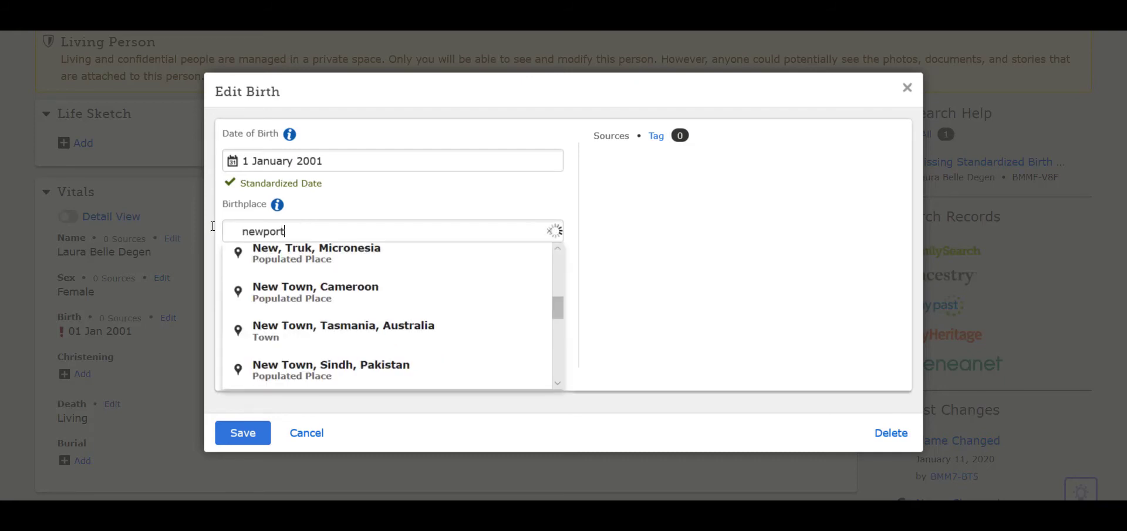
type(" bea")
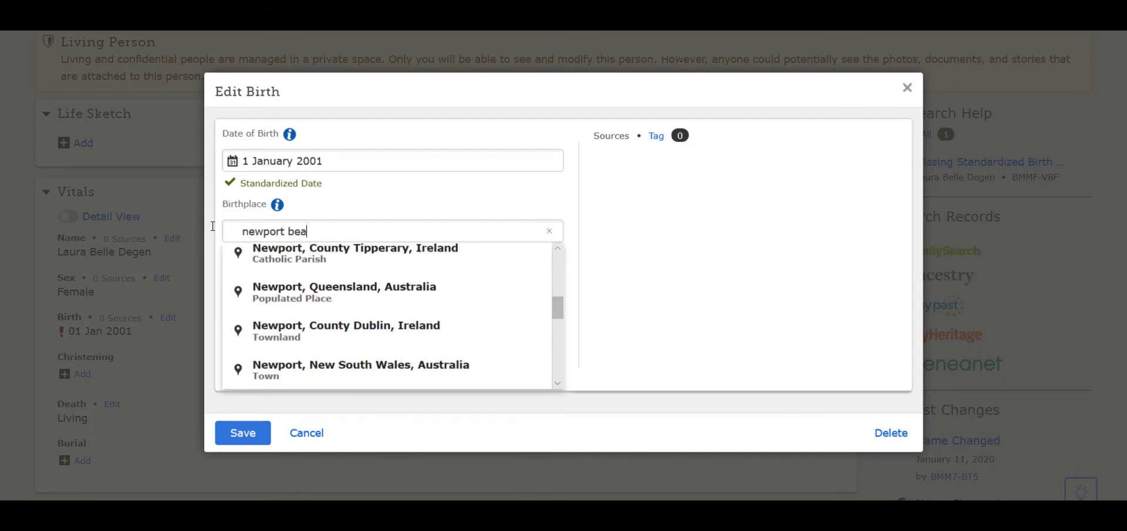
type("ch")
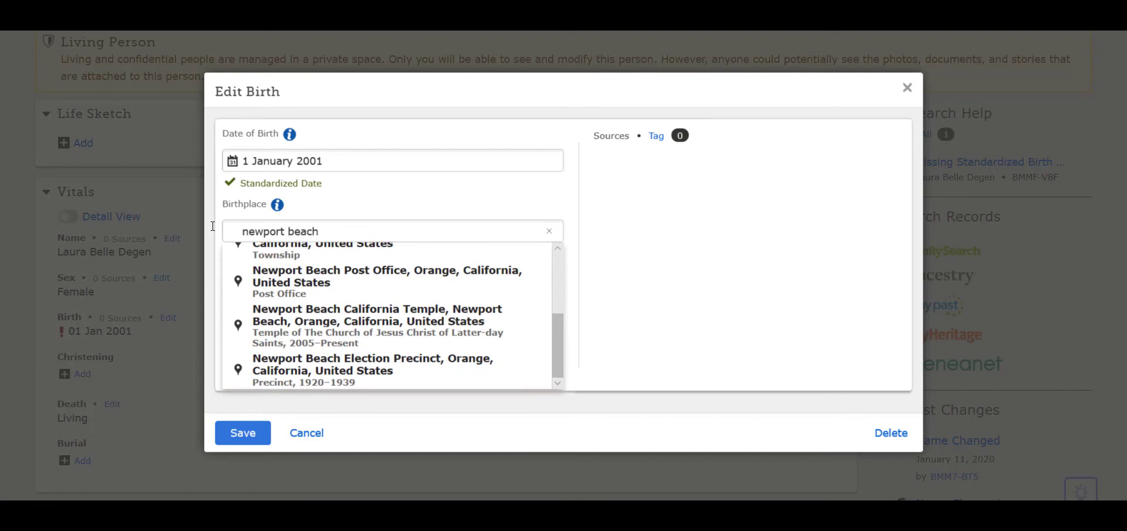
type(", orange")
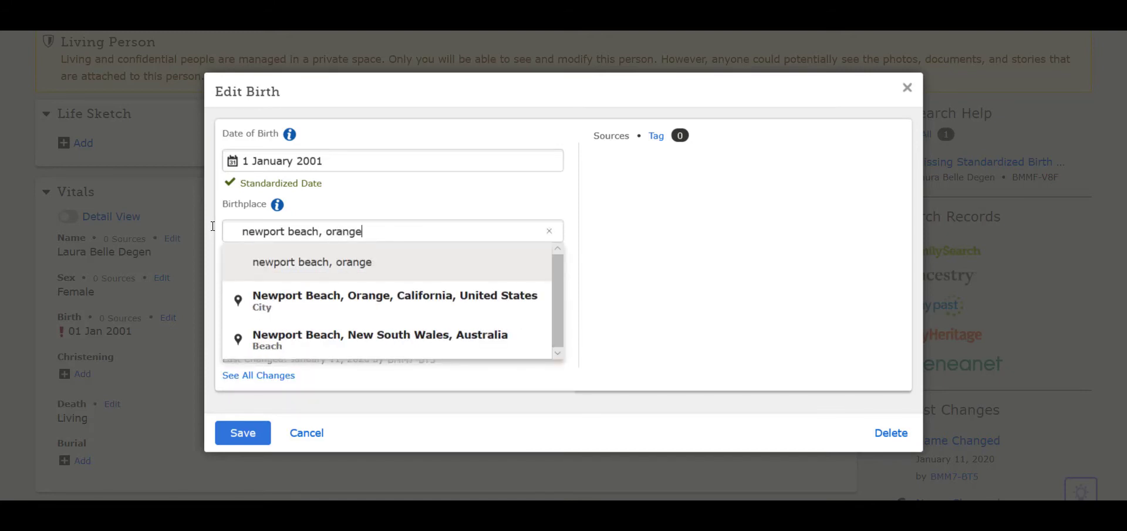
left_click(248, 294)
left_click(270, 294)
type("b")
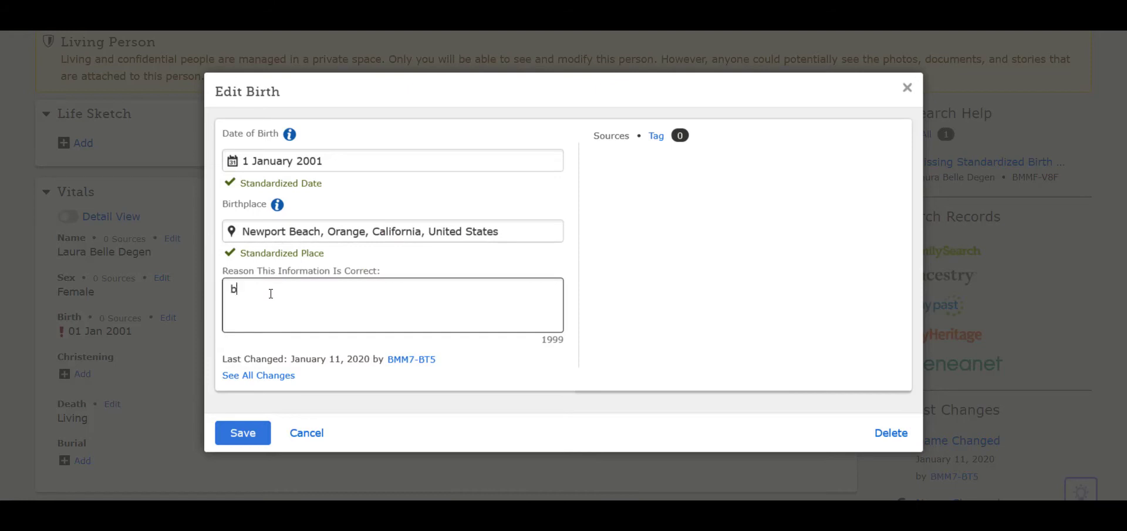
type("irth certificate")
left_click(243, 432)
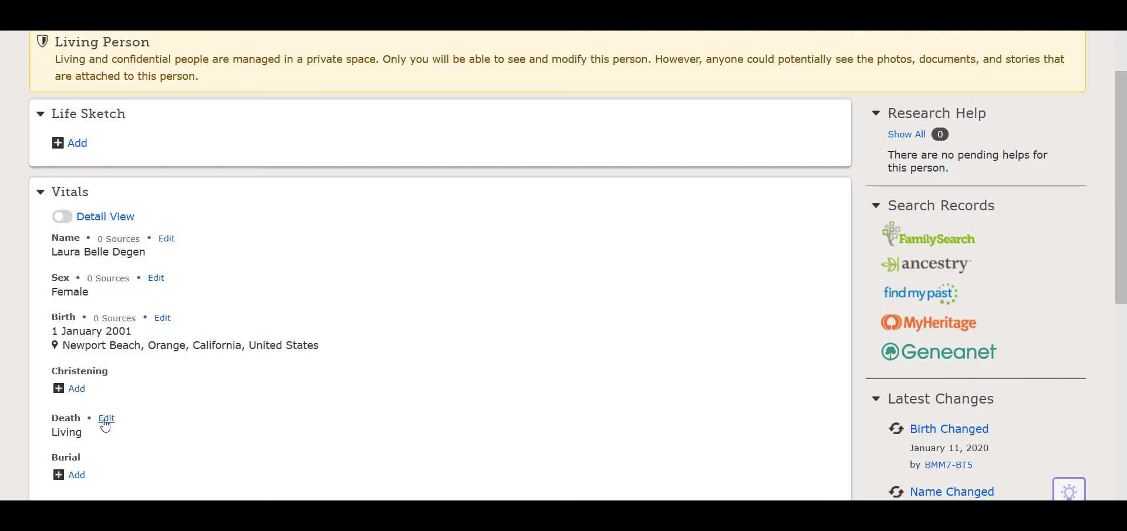
Examine the Deceased and Living options in the person's death details and close them without saving.
left_click(106, 419)
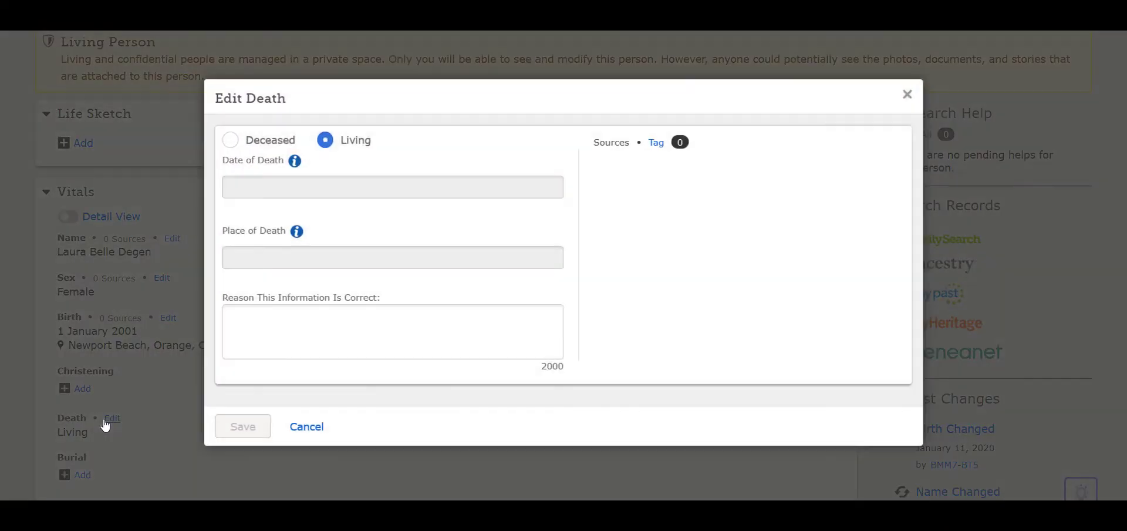
left_click(228, 144)
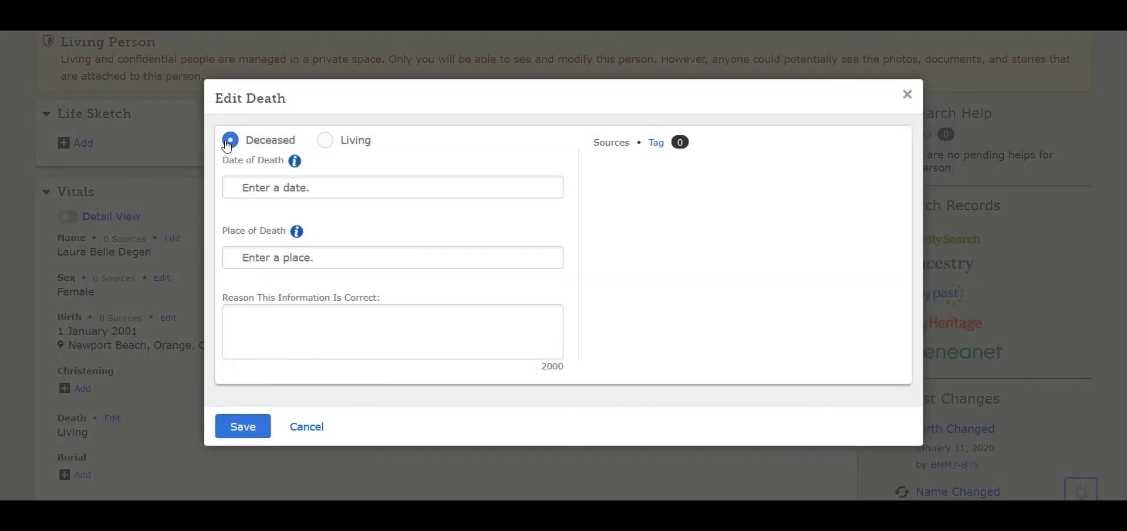
left_click(328, 143)
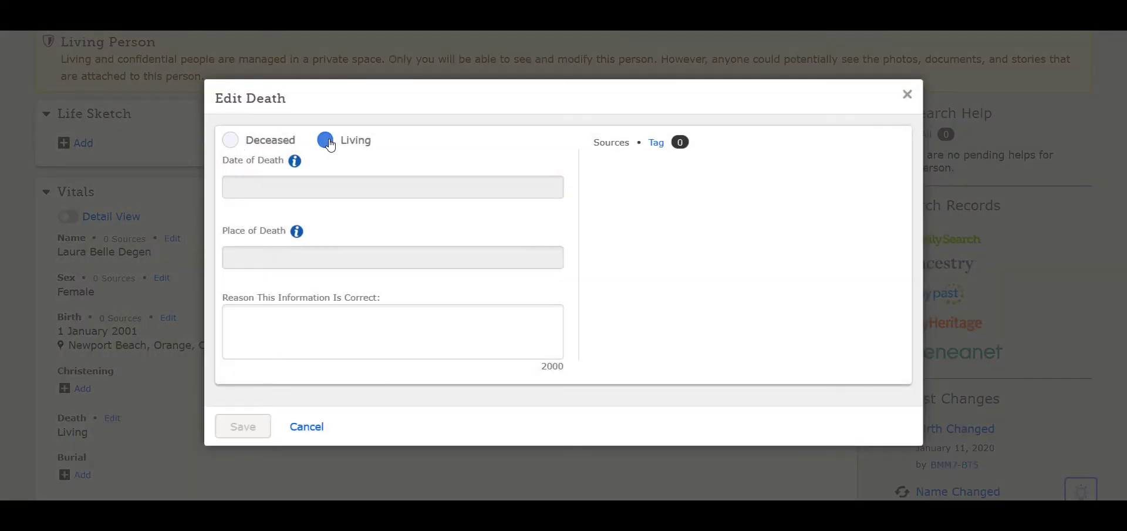
left_click(907, 94)
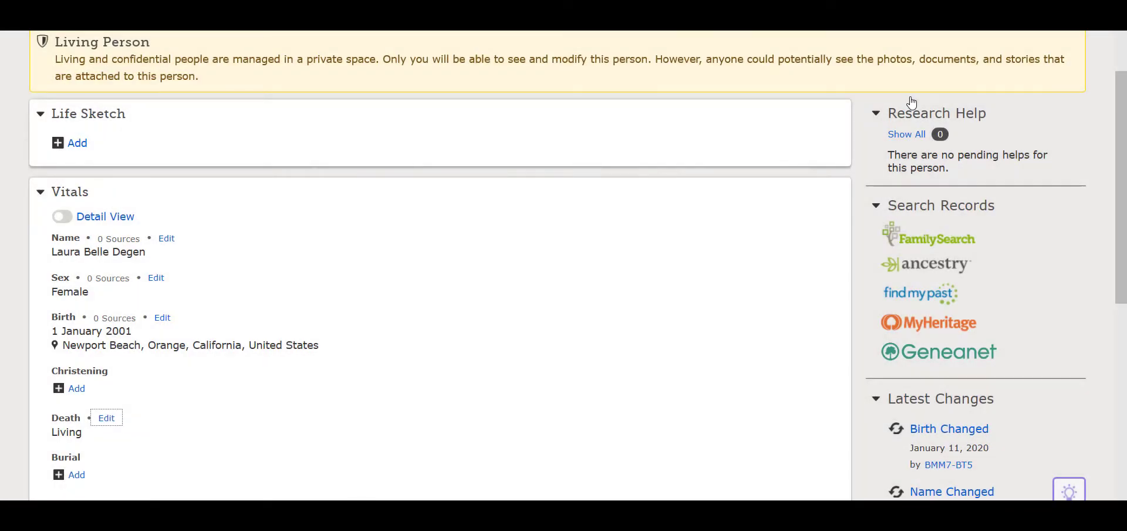
Go back to the family tree and list the children of the couple married on 20 Dec 1881.
scroll(521, 369, "down", 6)
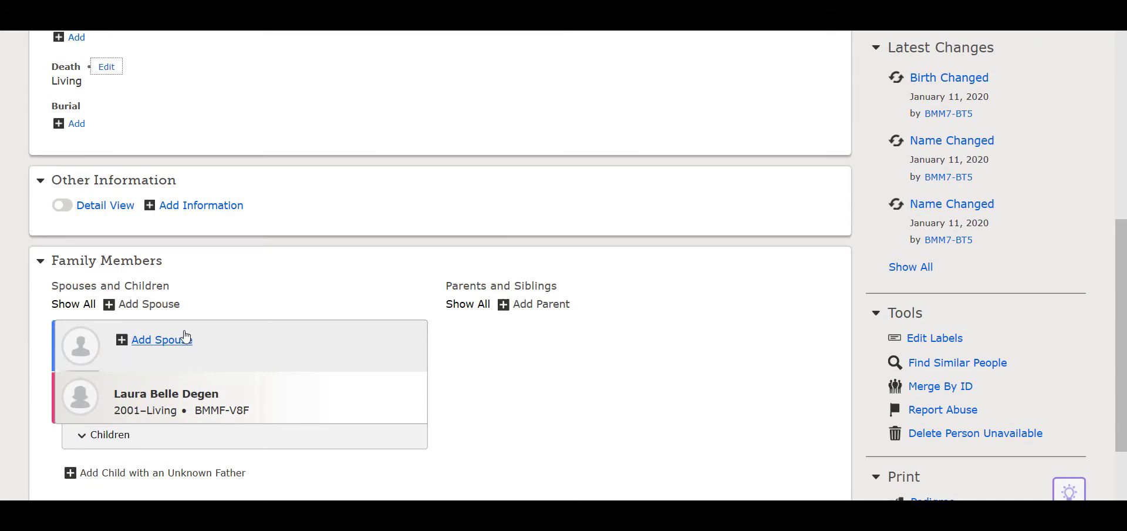
left_click_drag(1118, 350, 1118, 130)
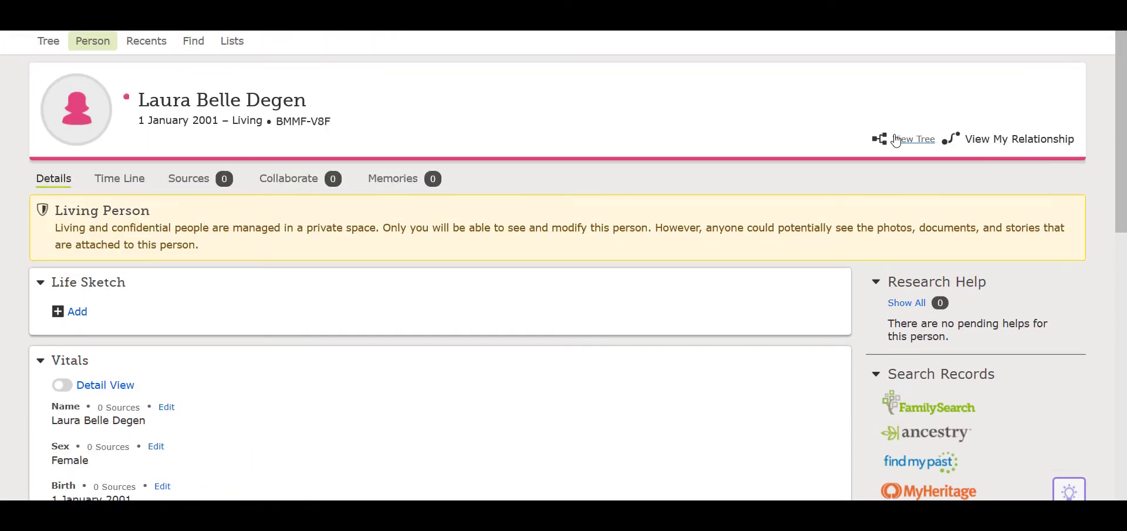
left_click(880, 139)
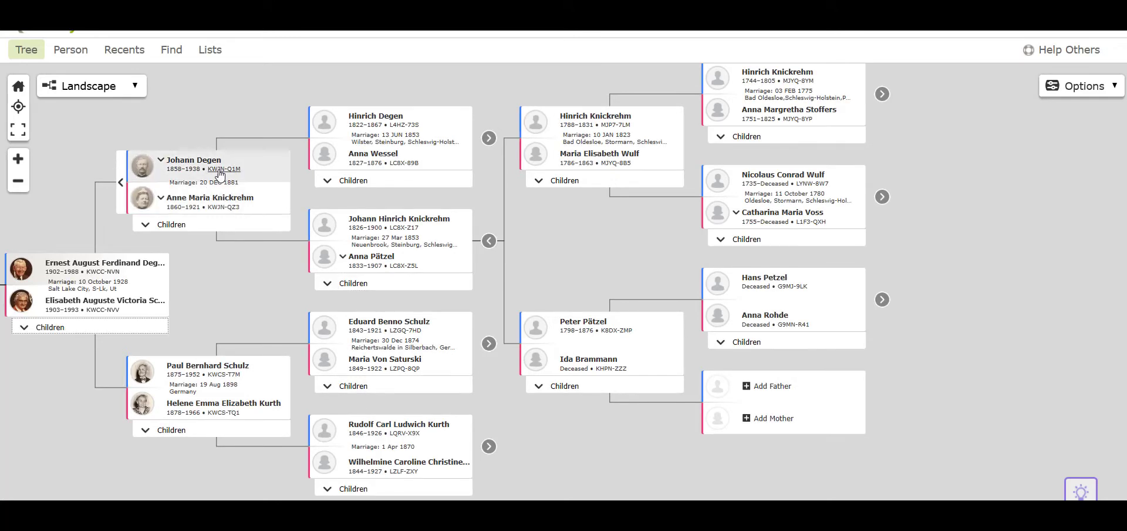
left_click(184, 225)
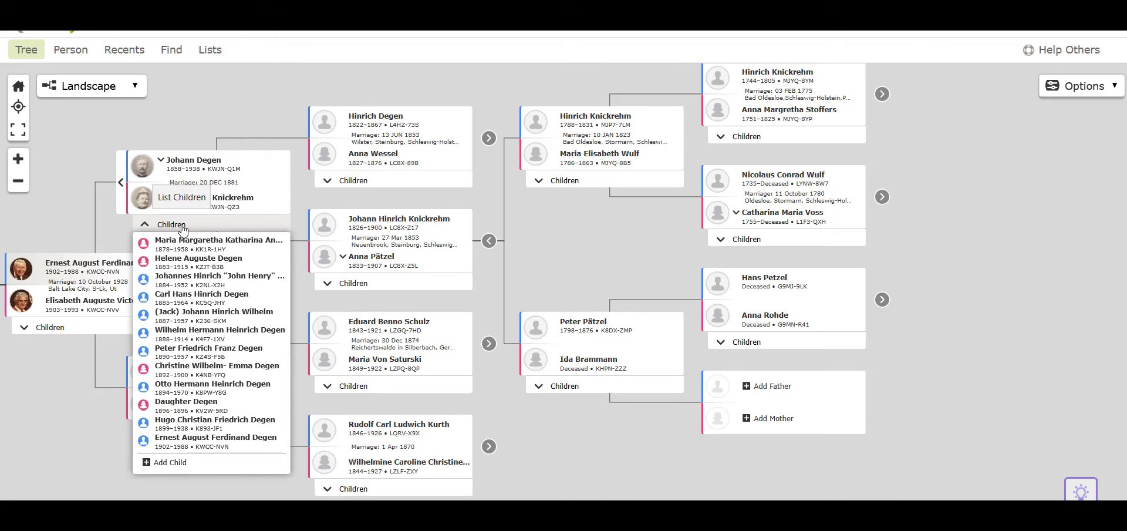
Close the open children list and list the children of the couple married on 13 Jun 1853.
left_click(215, 447)
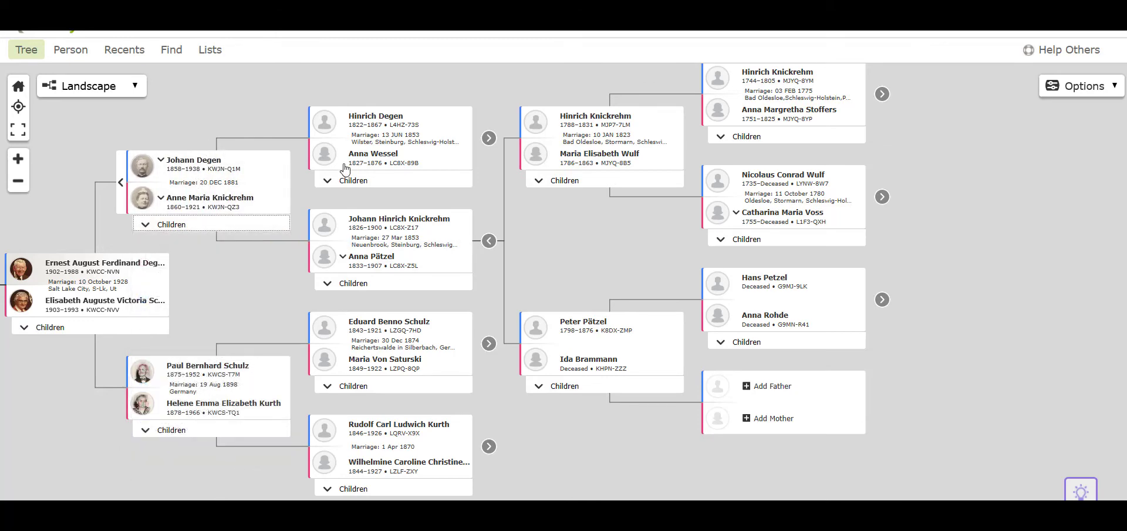
left_click(378, 183)
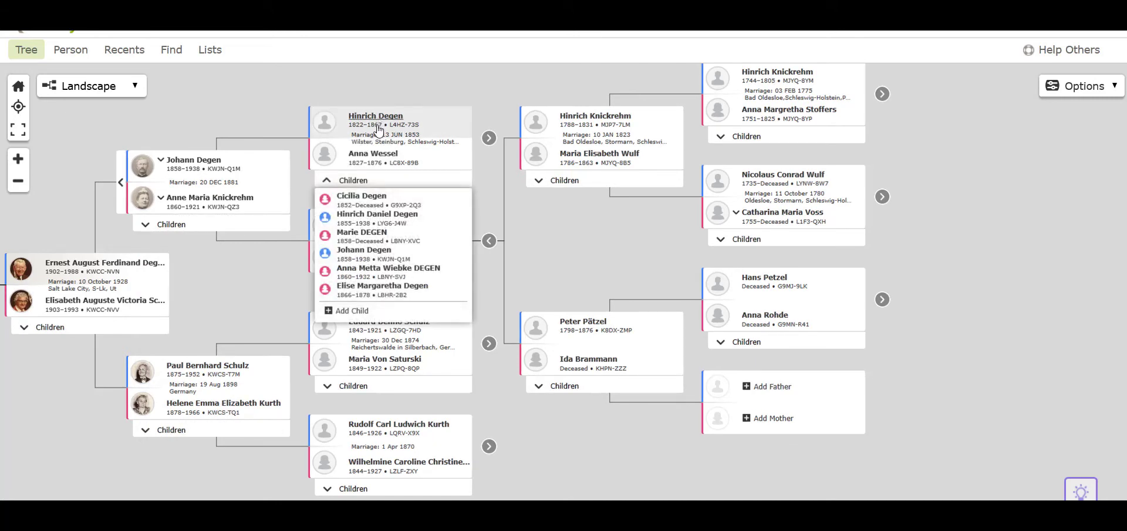
Start adding a father for the wife of the man born in 1798, choosing Deceased as status and Female as sex.
left_click(750, 389)
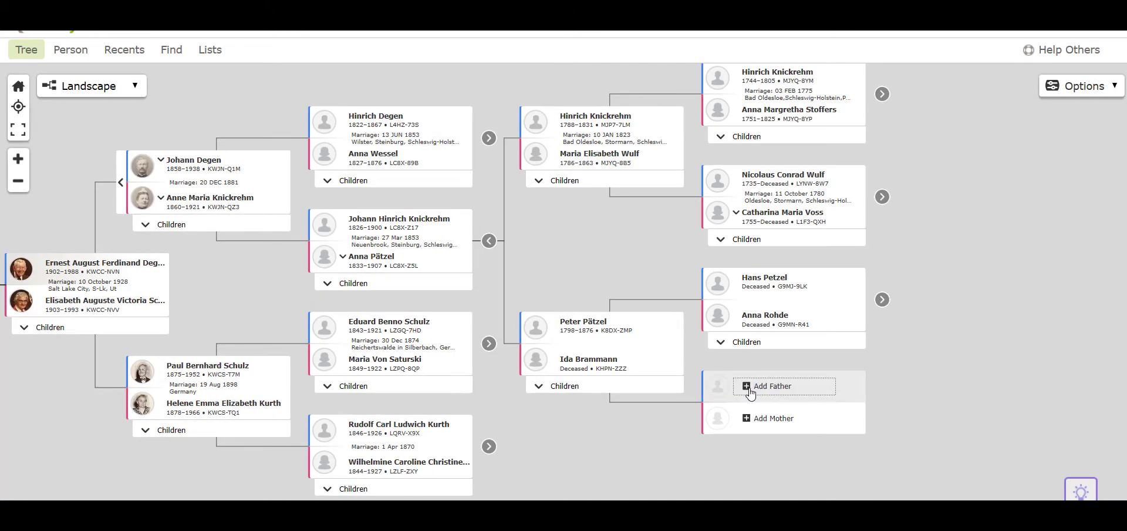
left_click(750, 390)
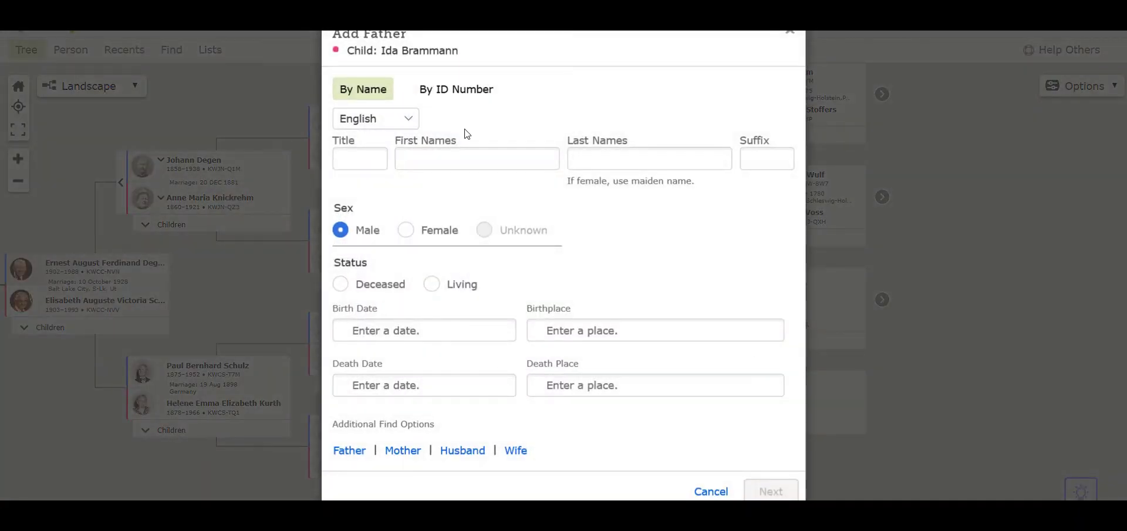
left_click(339, 286)
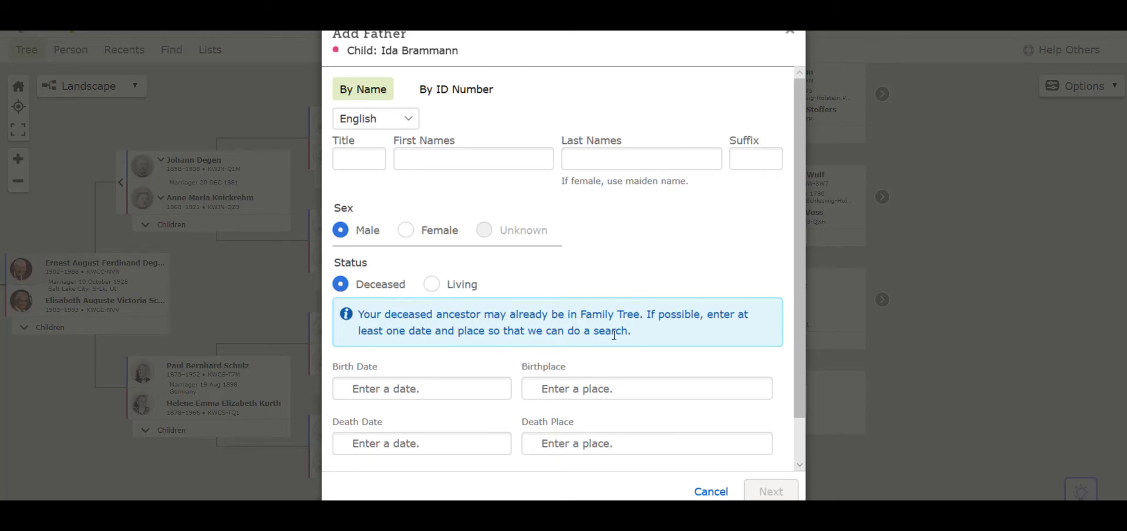
scroll(553, 355, "down", 1)
key("Right")
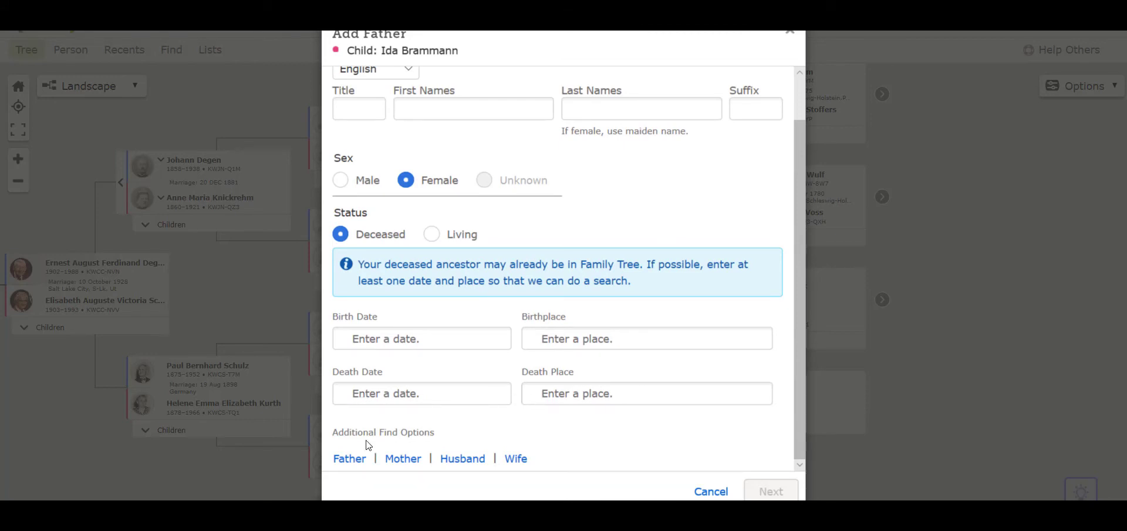
Add the father, mother and husband name fields to the new person's additional find options.
left_click(355, 459)
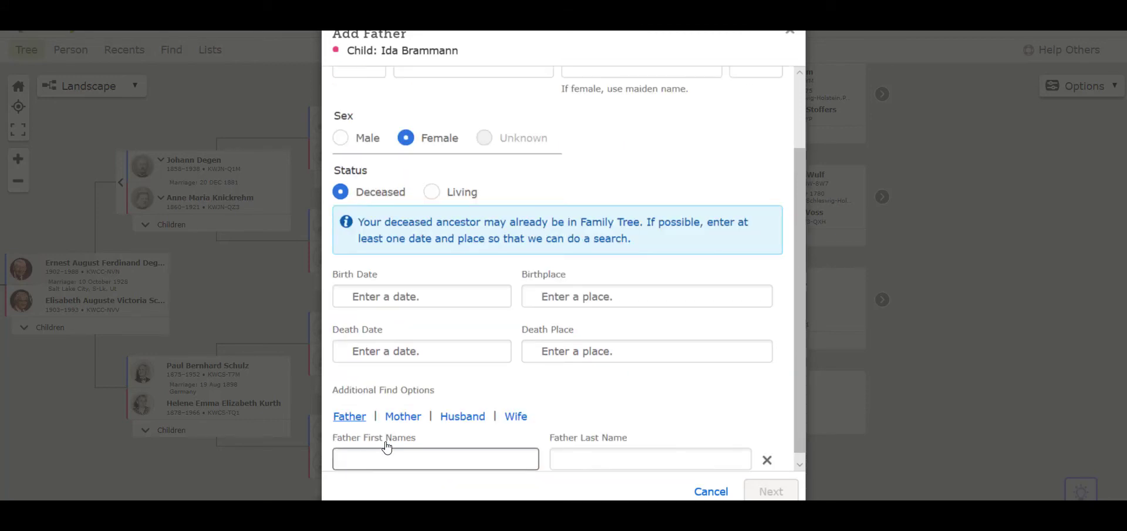
left_click(404, 416)
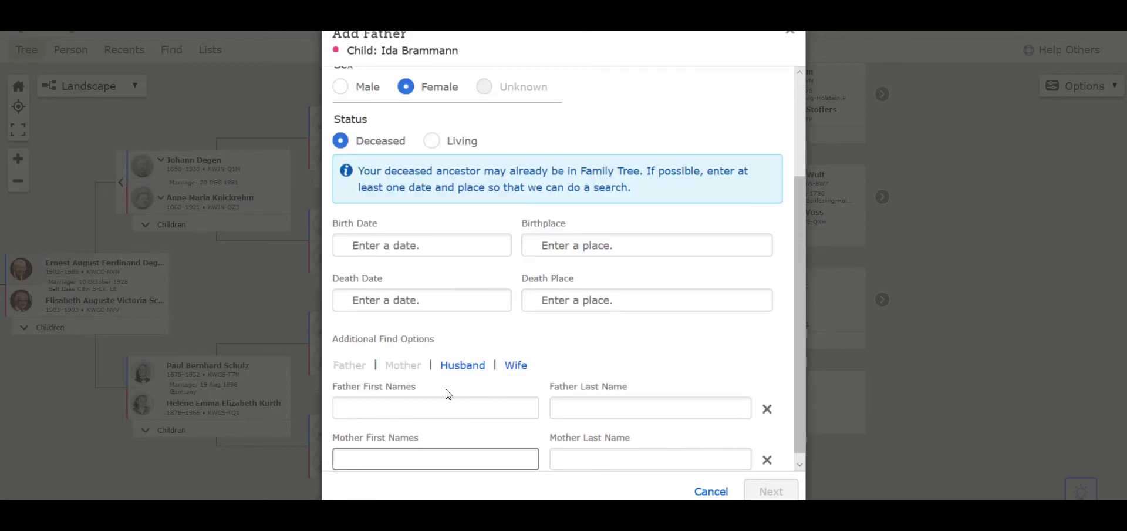
left_click(468, 367)
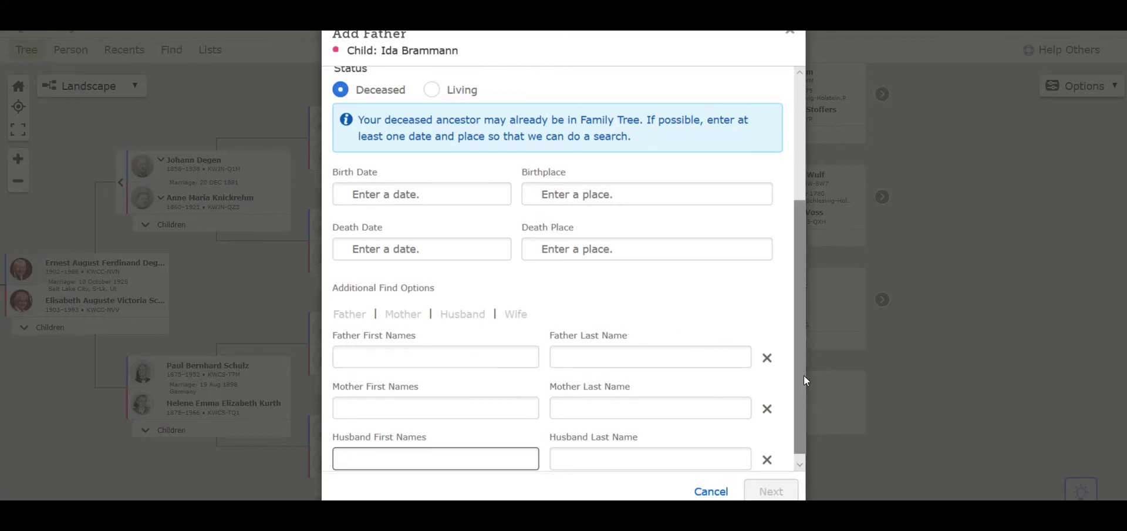
left_click_drag(804, 375, 798, 223)
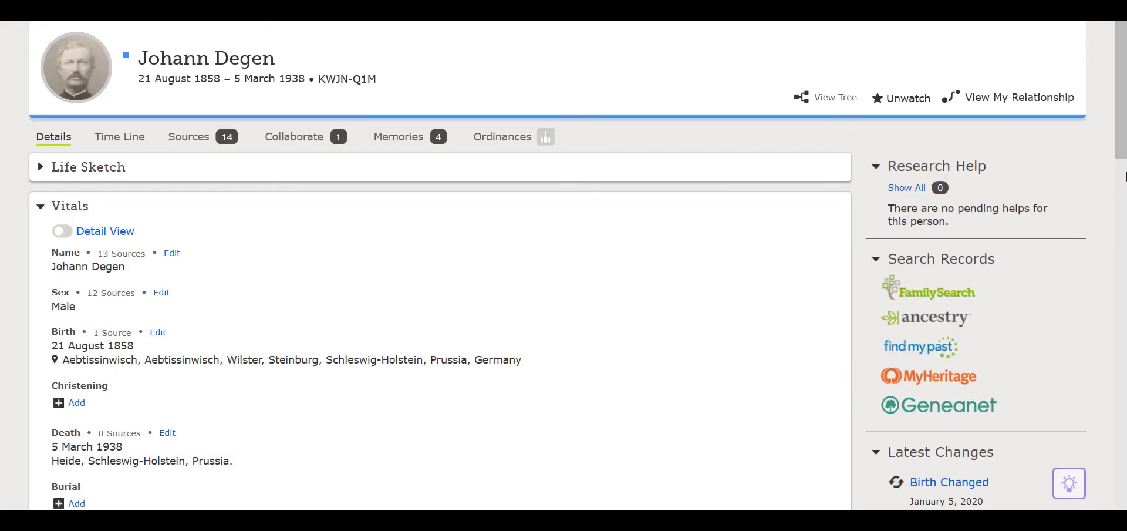
Examine the other information, family members, latest changes and tools on the details page of the ancestor born in 1858.
left_click_drag(1124, 103, 1124, 221)
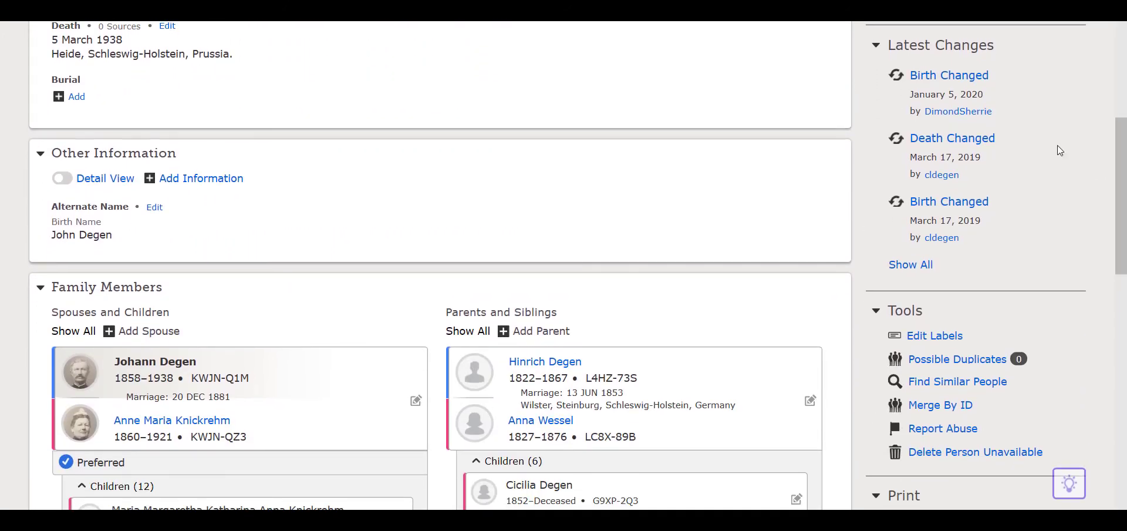